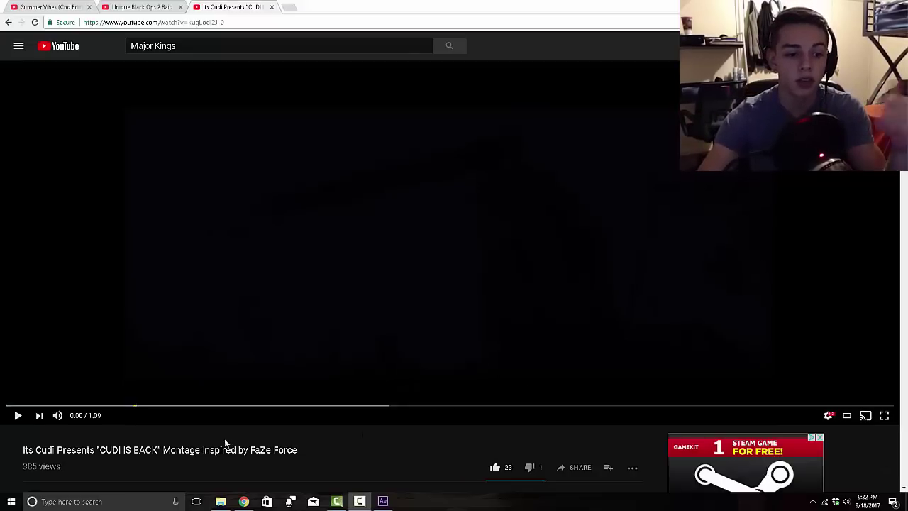
Play the CUDI IS BACK montage, dismiss the royalty-free music ad, and pause at 0:22
scroll(225, 436, "down", 1)
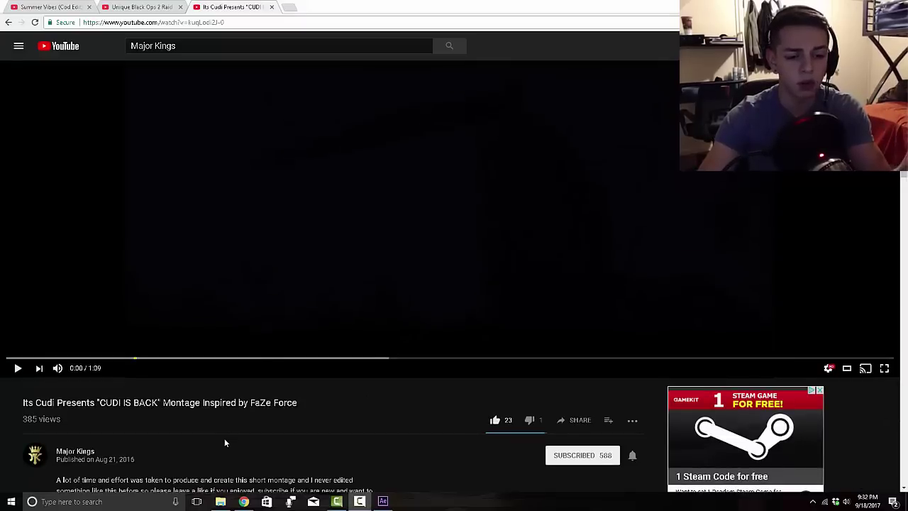
scroll(225, 442, "down", 1)
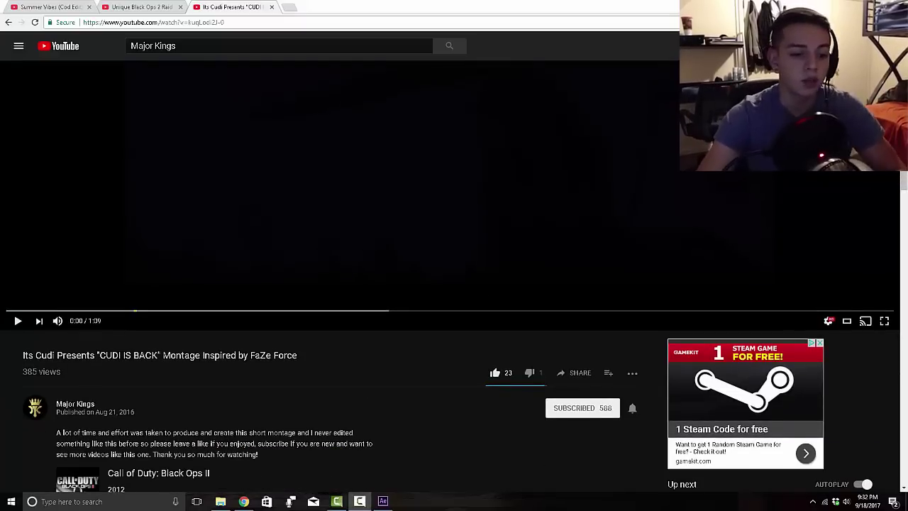
scroll(495, 366, "up", 2)
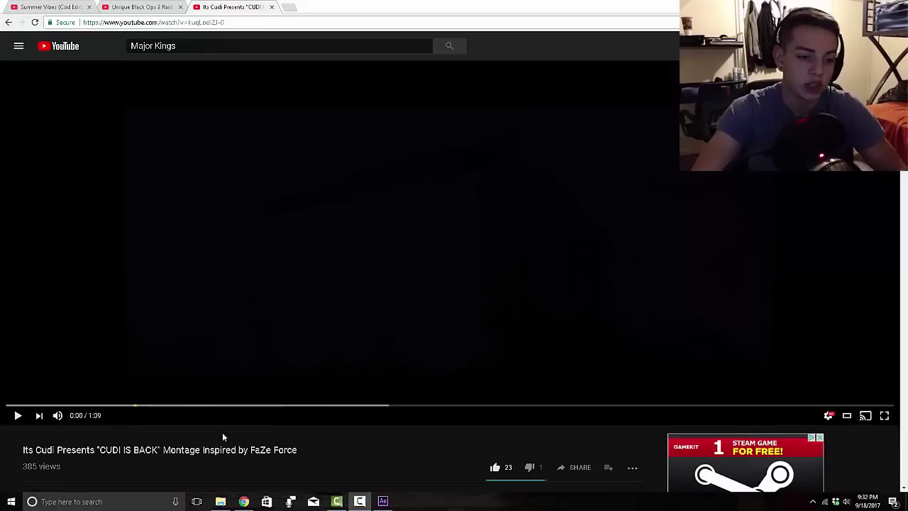
left_click(18, 418)
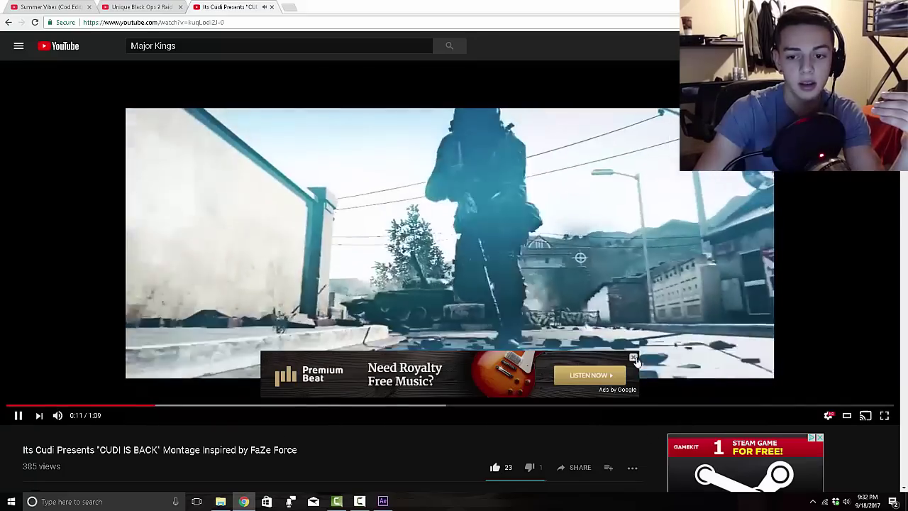
left_click(632, 357)
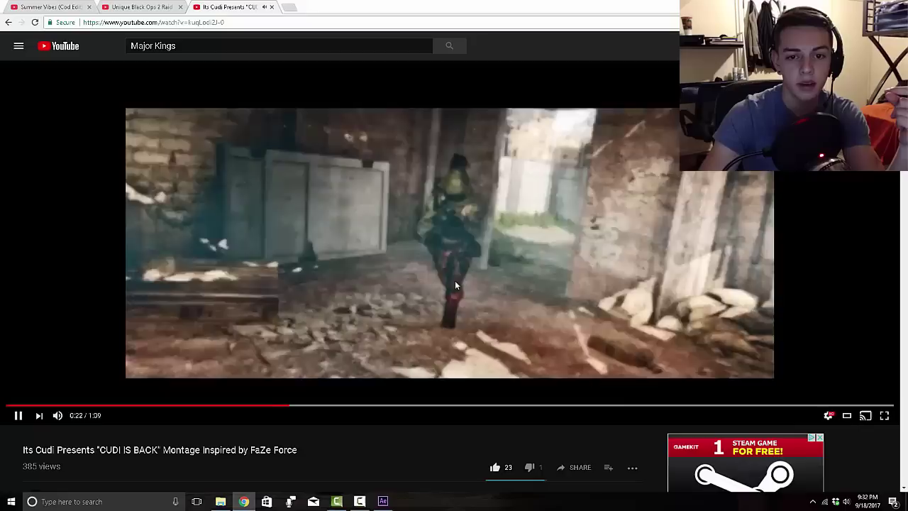
left_click(453, 278)
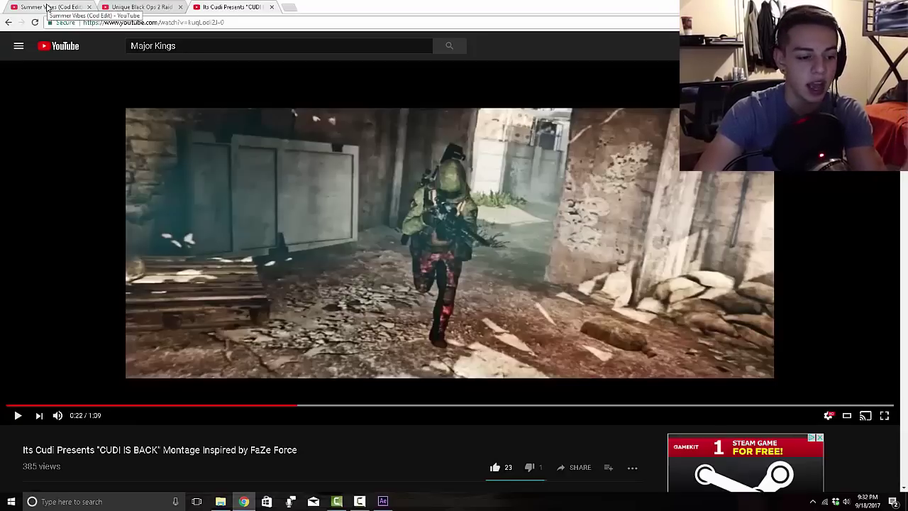
Switch to the Summer Vibes (Cod Edit) video and play it from 0:21 to 0:33
left_click(47, 7)
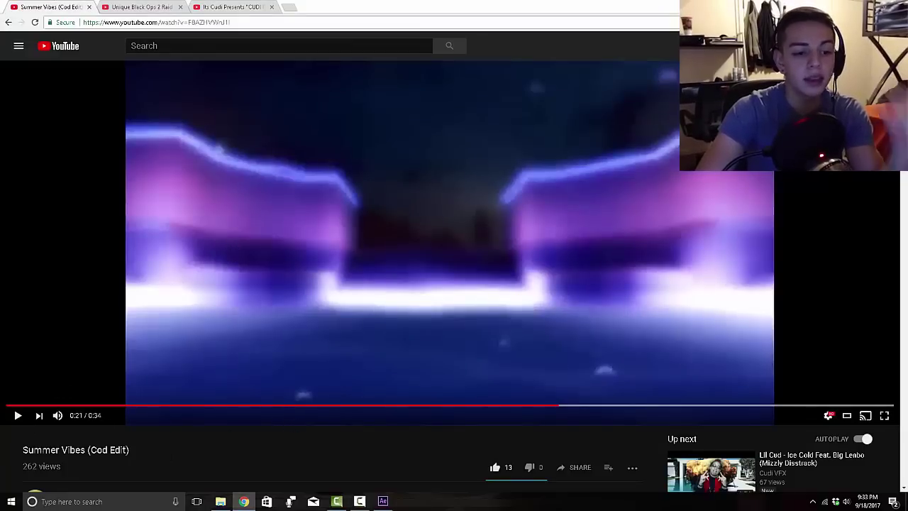
scroll(167, 456, "down", 1)
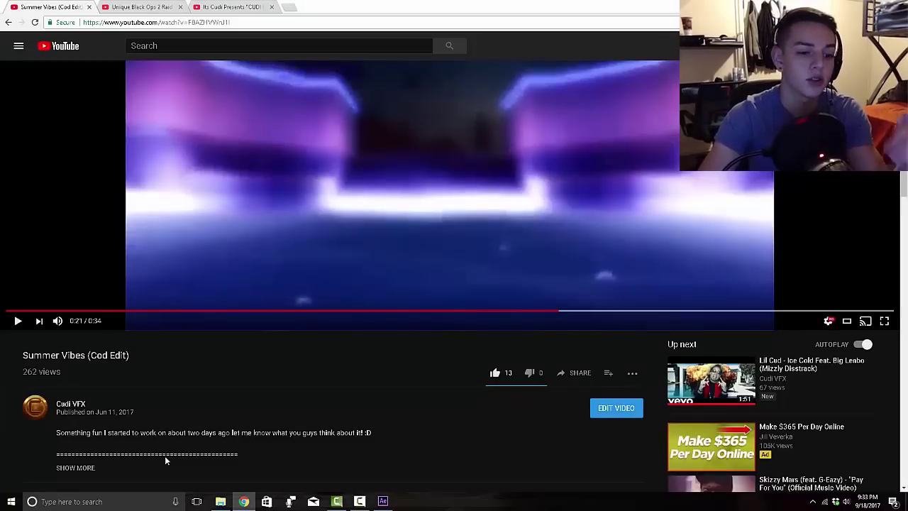
scroll(164, 458, "up", 1)
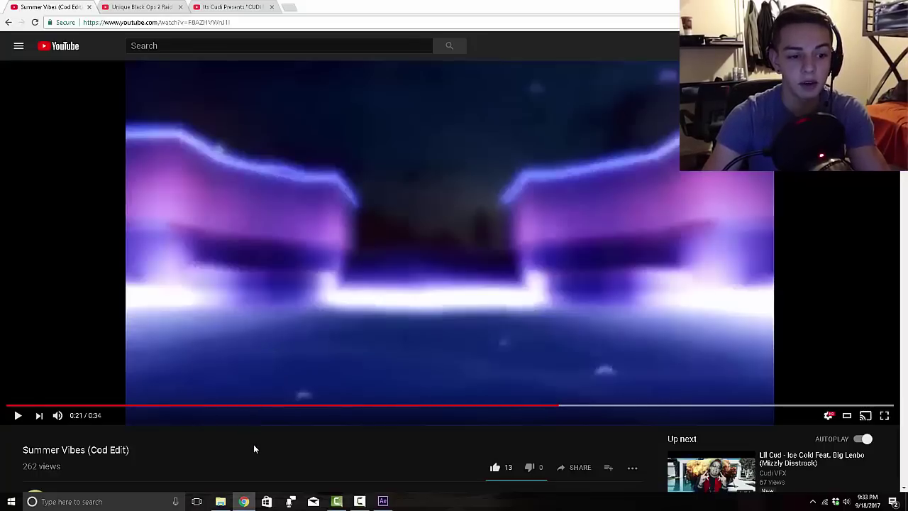
left_click(17, 416)
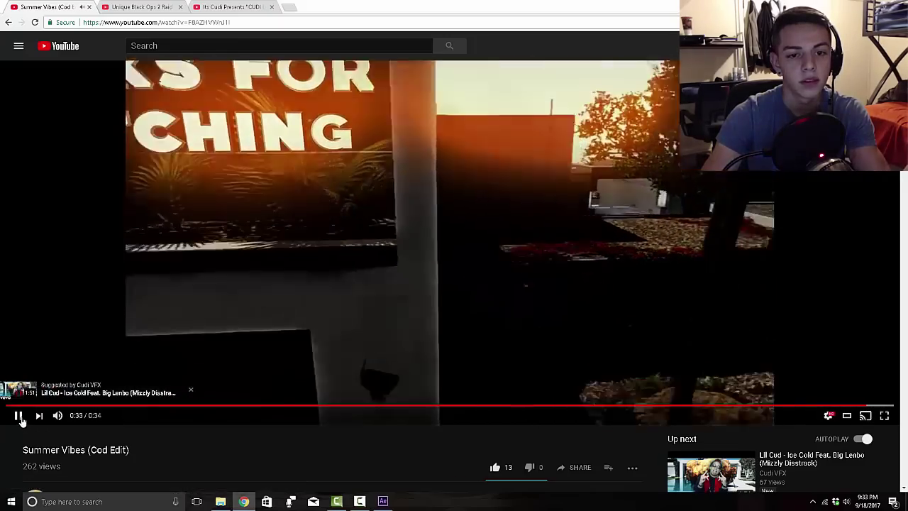
left_click(20, 417)
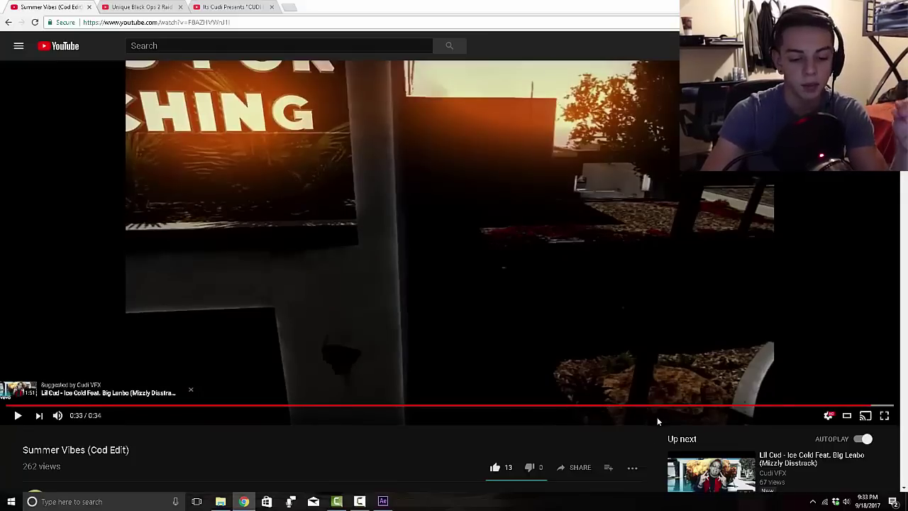
Replay from 0:25 to the Thanks for watching scene, then return to After Effects
left_click(677, 404)
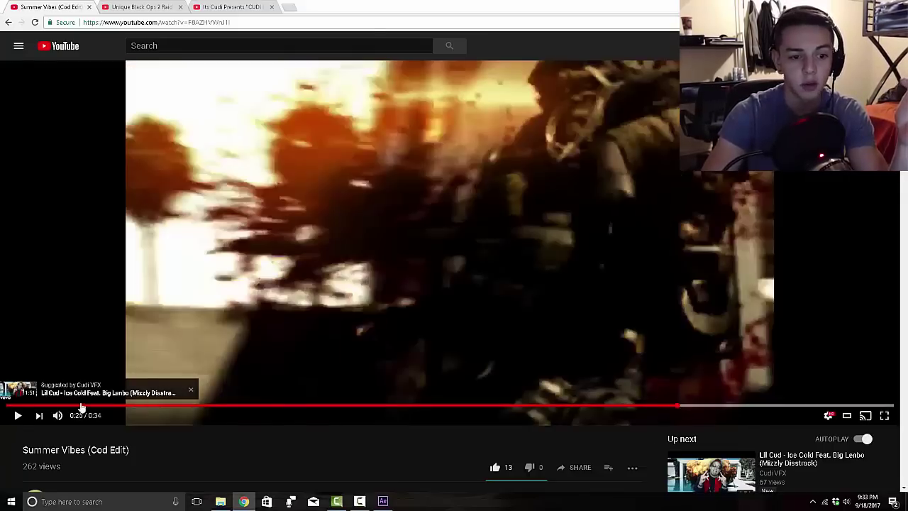
left_click(17, 415)
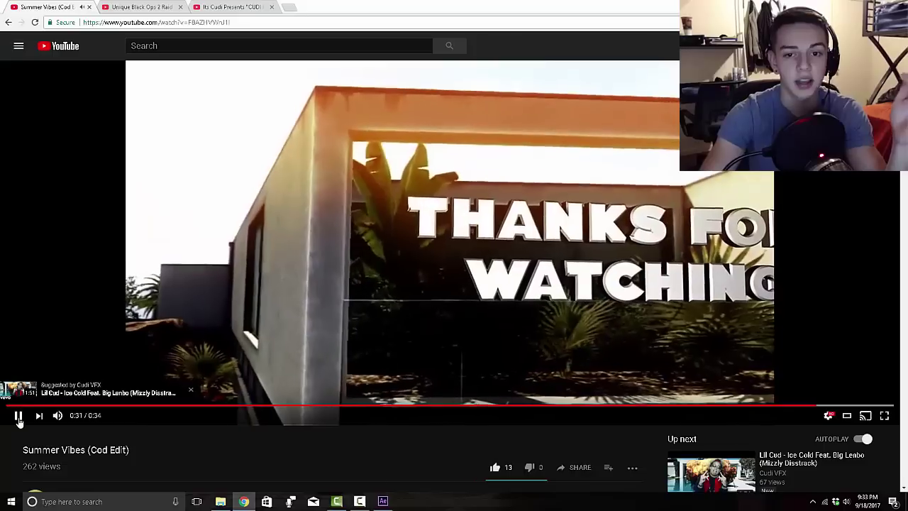
left_click(19, 418)
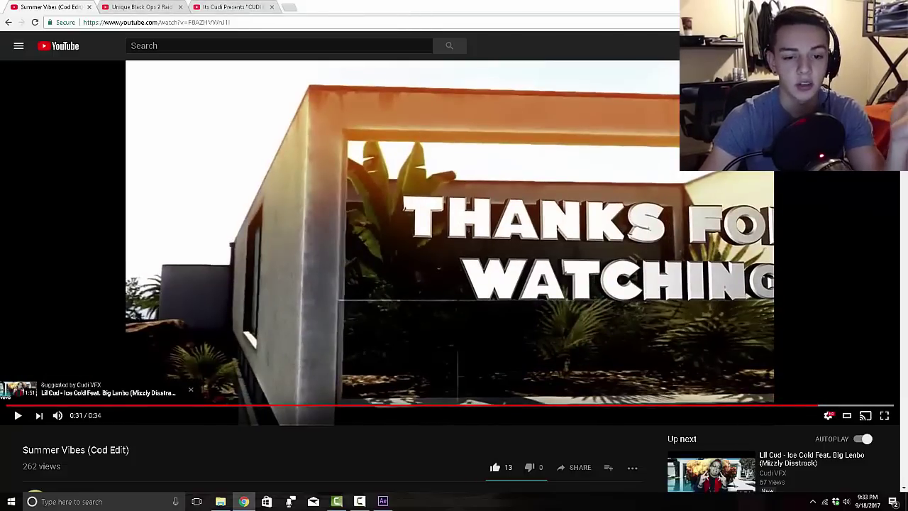
key("alt+Tab")
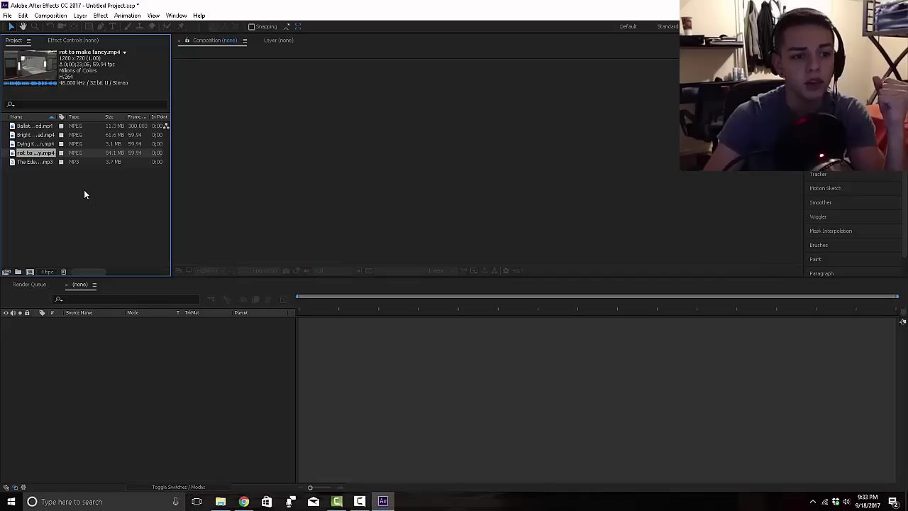
Create a composition from The Eden Project - XO MP3 and accept its 1280x720, 29.97 fps settings
left_click_drag(43, 163, 32, 275)
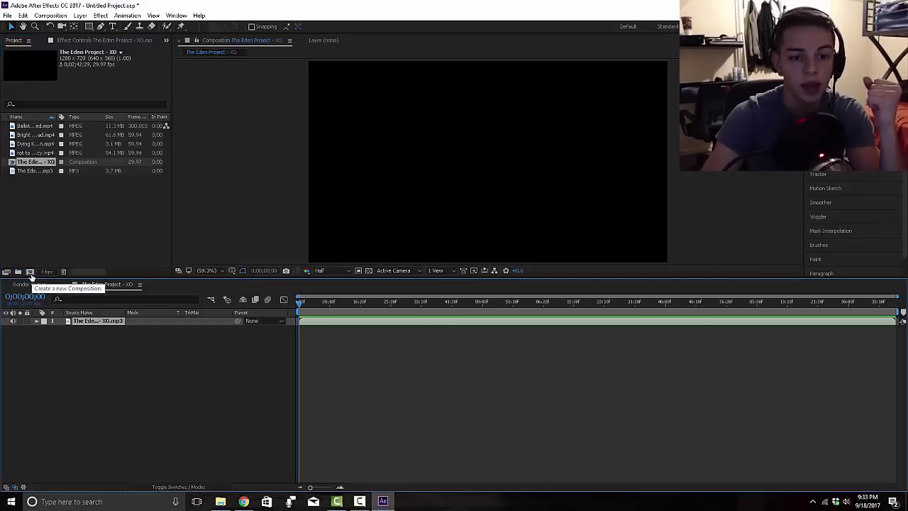
left_click(50, 16)
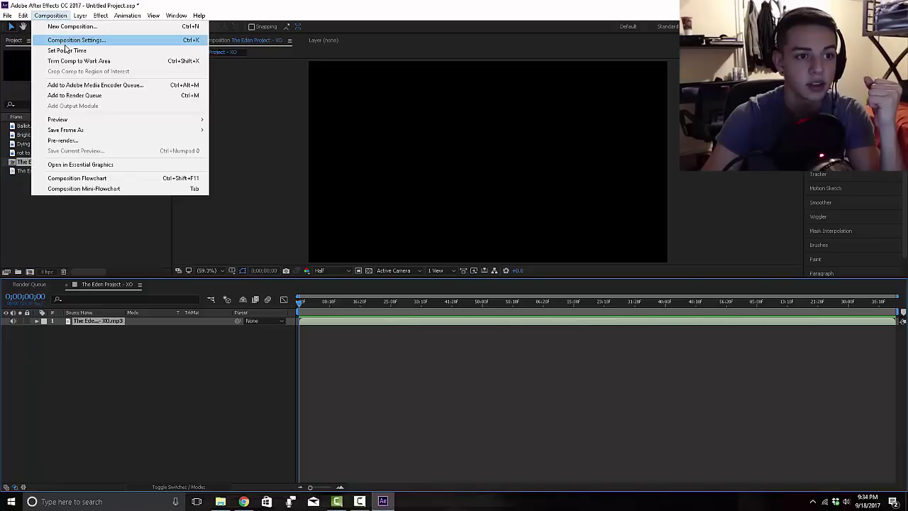
left_click(66, 42)
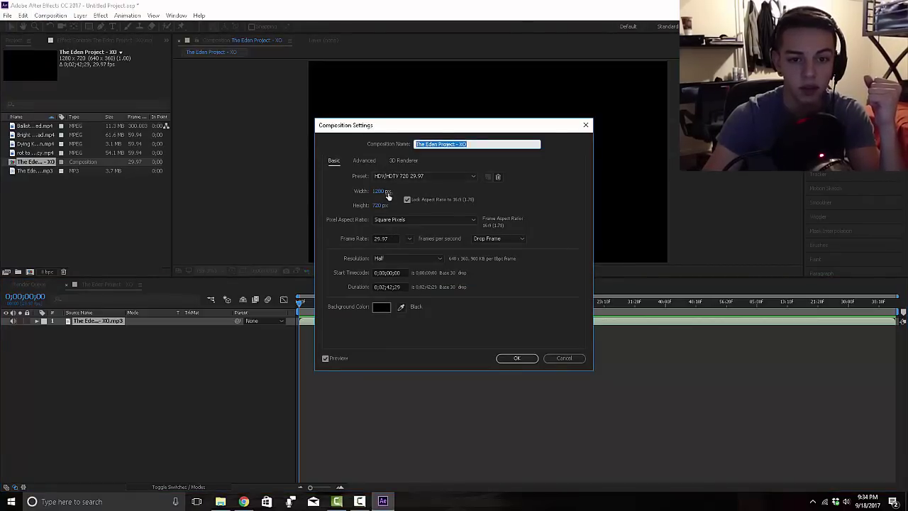
left_click(517, 358)
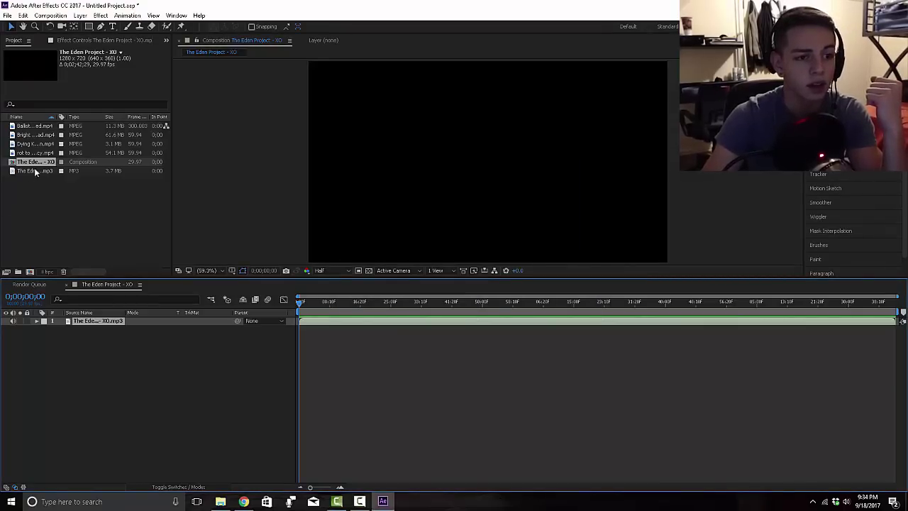
Preview the song, split its layer at 0;01;12;11, and delete the part before the split
key("l")
key("l")
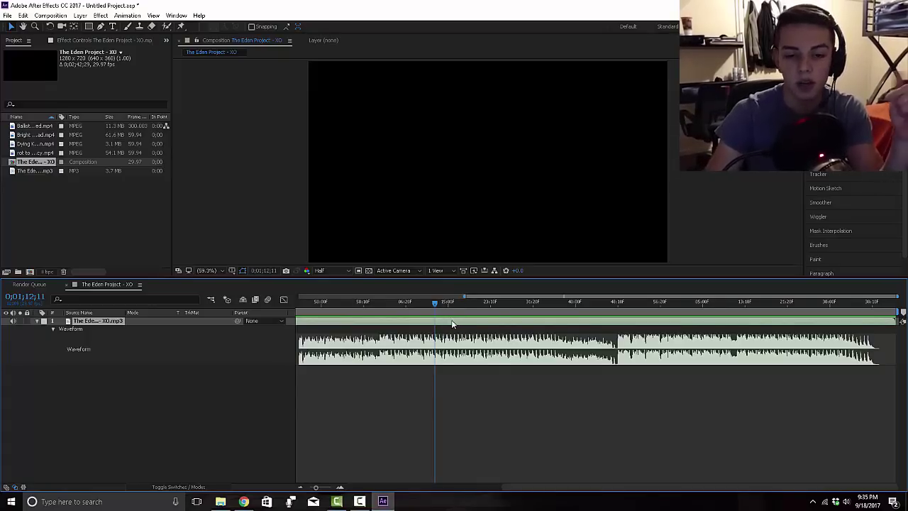
key("space")
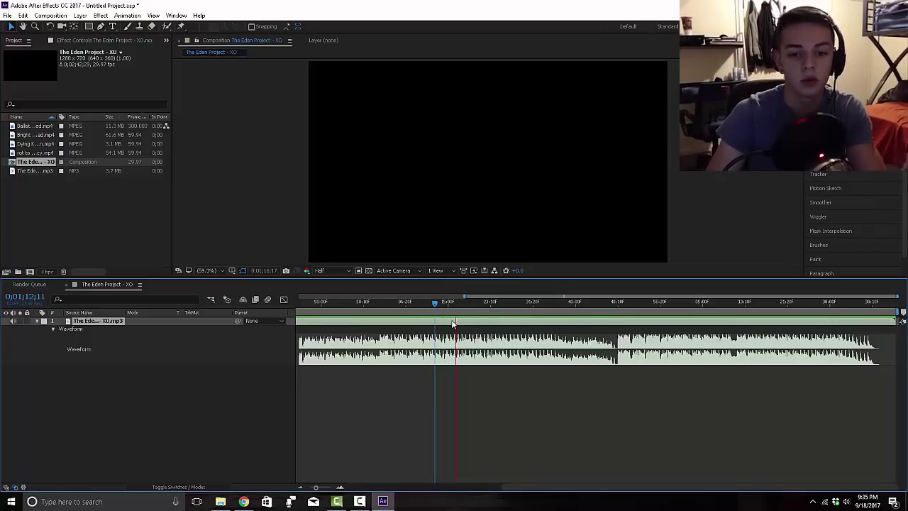
key("space")
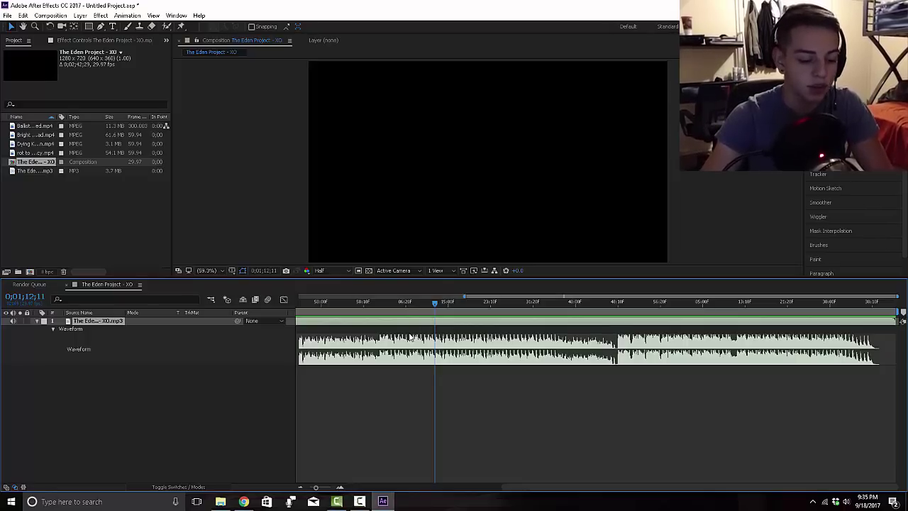
key("ctrl+shift+d")
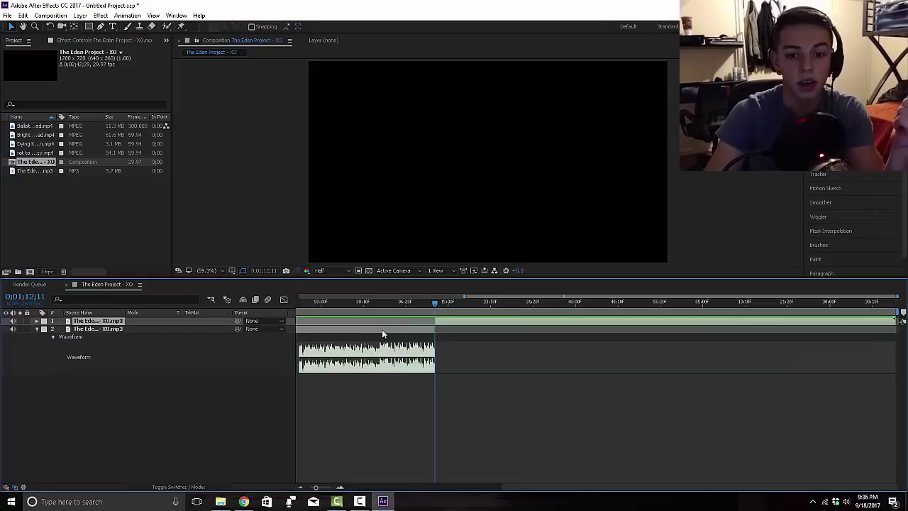
left_click(386, 329)
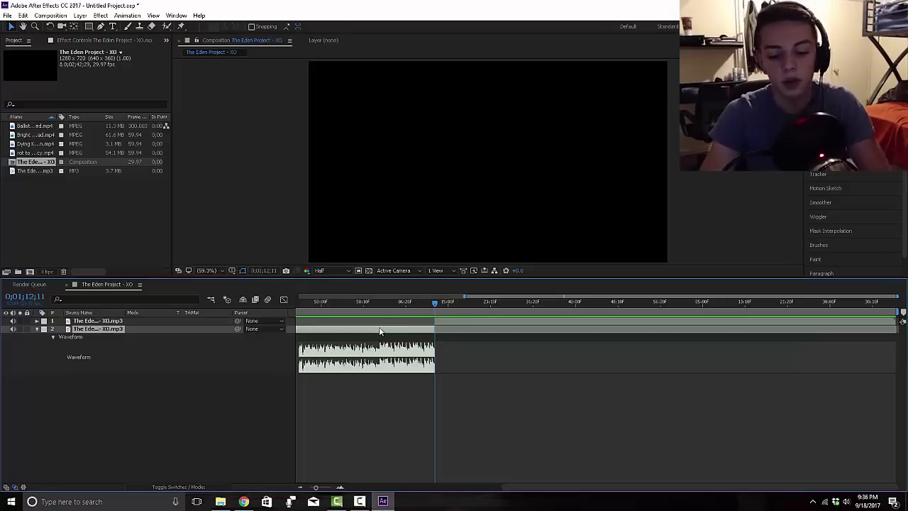
key("Delete")
key("minus")
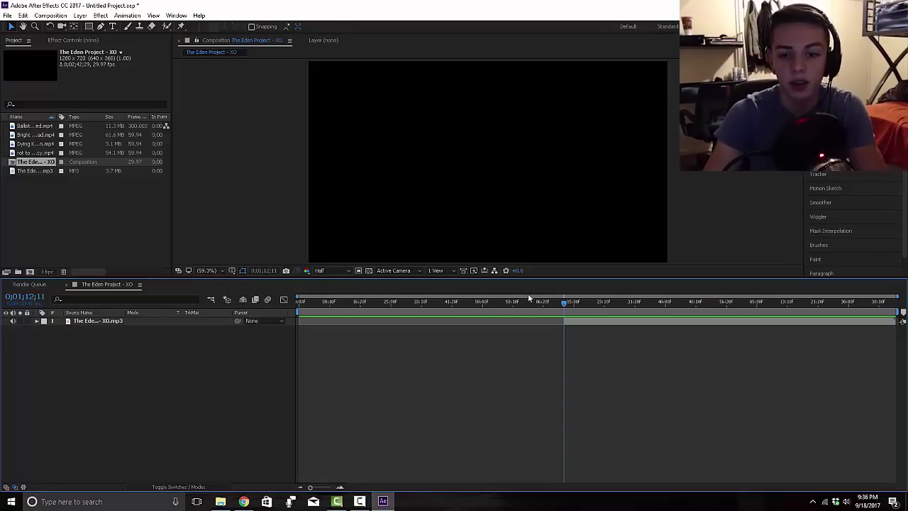
Move the trimmed song layer to start at 0:00 and show its waveform
left_click(572, 320)
left_click_drag(531, 331, 312, 338)
left_click_drag(301, 302, 317, 320)
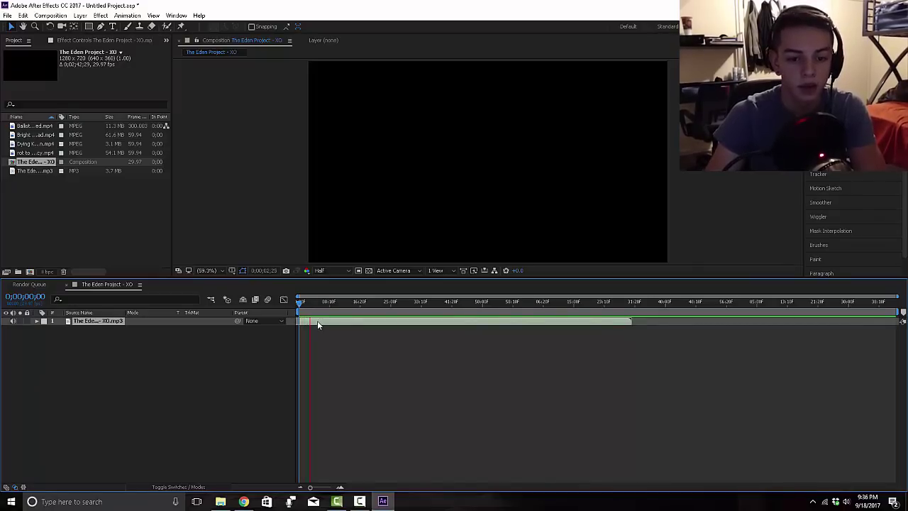
key("l")
key("l")
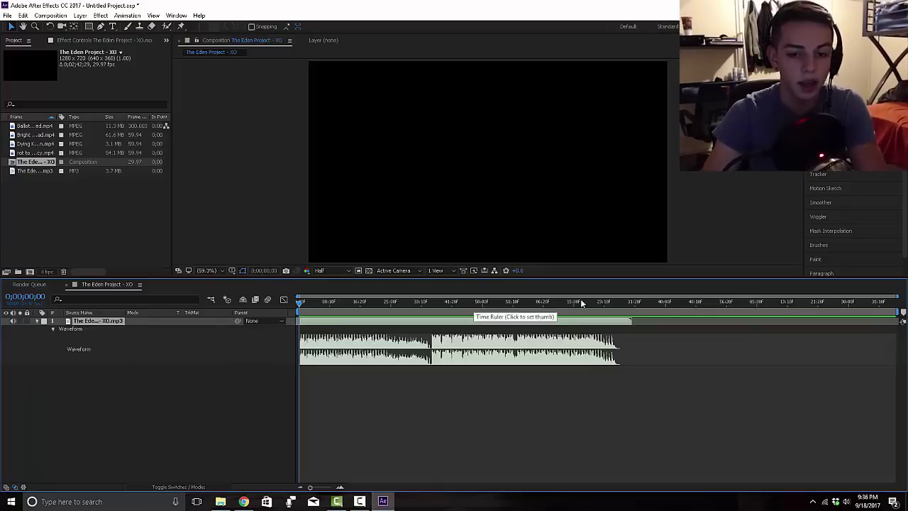
Zoom the timeline in and shorten the work area to the song's opening seconds
left_click_drag(898, 298, 522, 304)
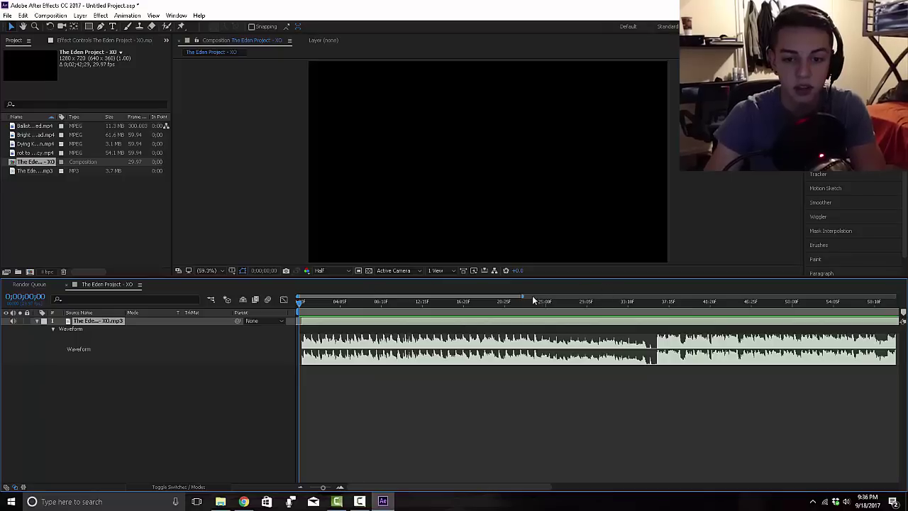
left_click_drag(523, 296, 474, 296)
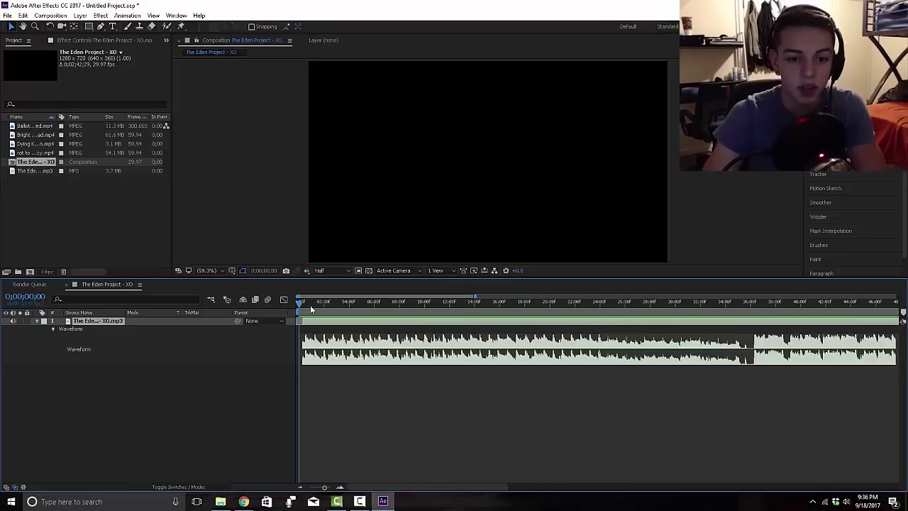
left_click_drag(301, 306, 305, 344)
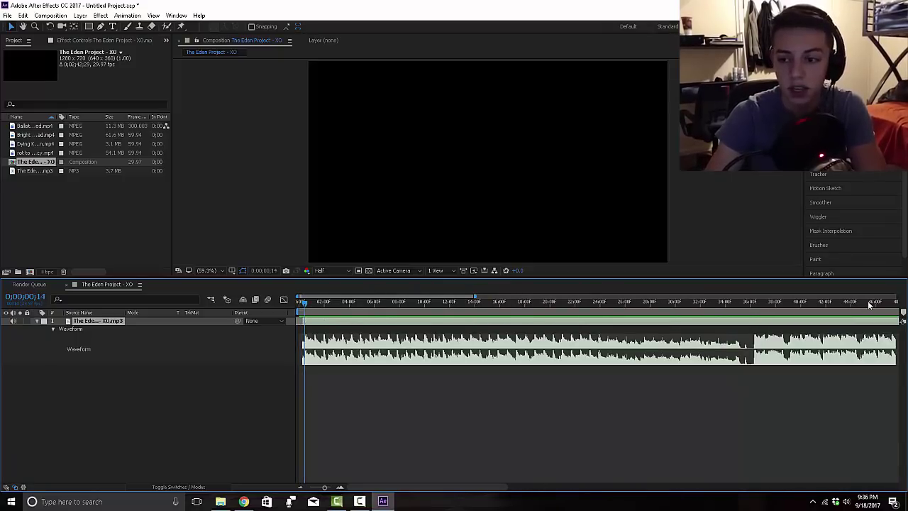
left_click_drag(903, 312, 762, 312)
mouse_move(654, 323)
left_mouse_down()
mouse_move(306, 328)
mouse_move(315, 305)
left_mouse_up()
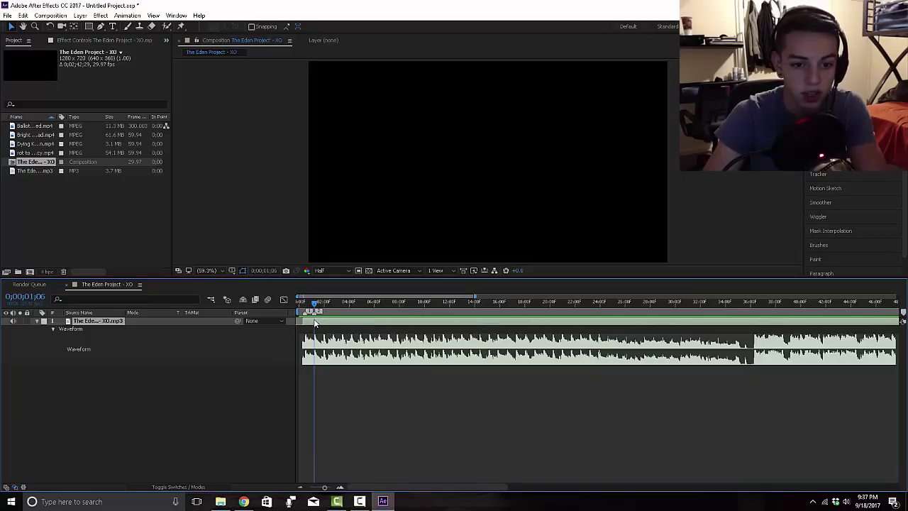
Zoom to the first 15 seconds, end the work area there, and mark a beat at 0:00:02:21
left_click_drag(474, 297, 376, 311)
left_click_drag(903, 313, 377, 317)
left_click(403, 303)
left_click_drag(903, 312, 522, 312)
left_click_drag(457, 335, 405, 320)
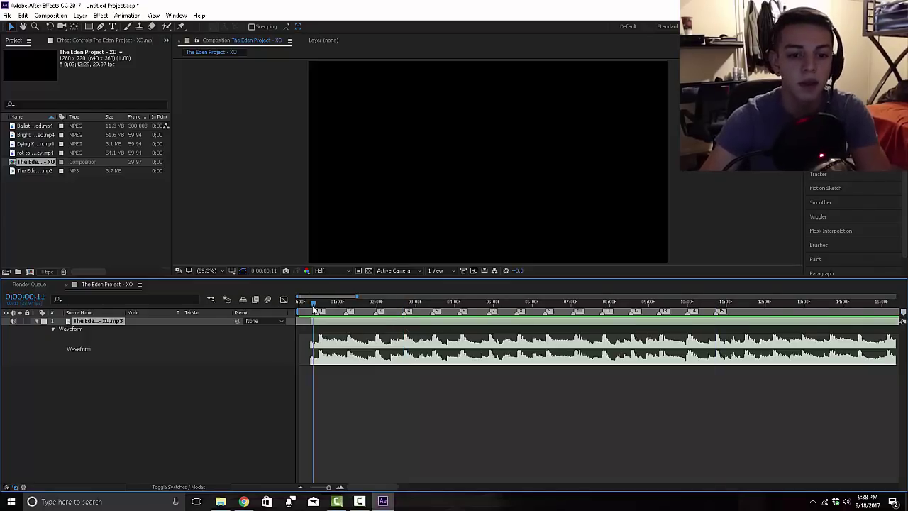
Add the remaining beat markers and shift the song back to start at 0:00
key("Home")
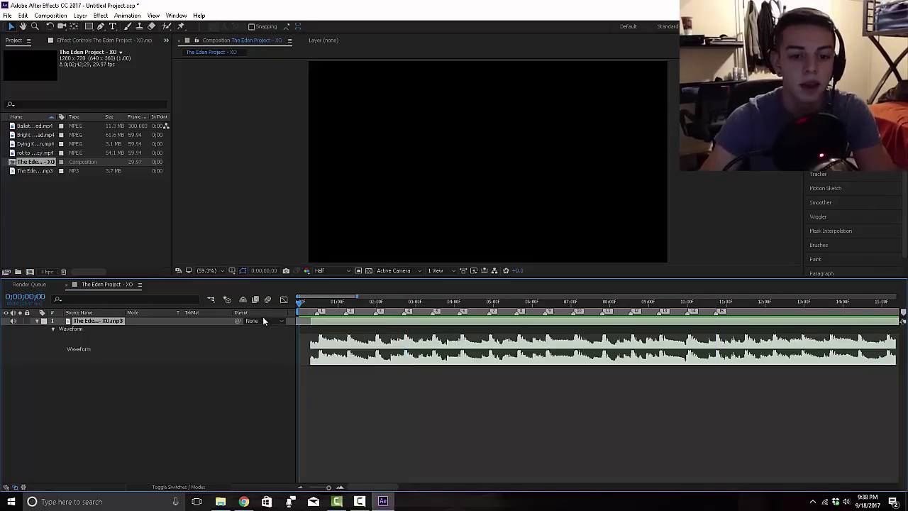
left_click_drag(312, 359, 301, 360)
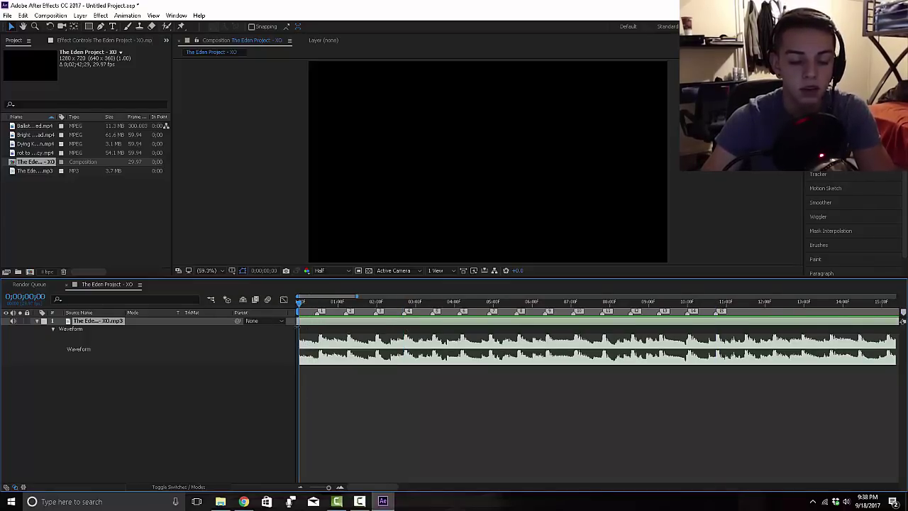
left_click(317, 304)
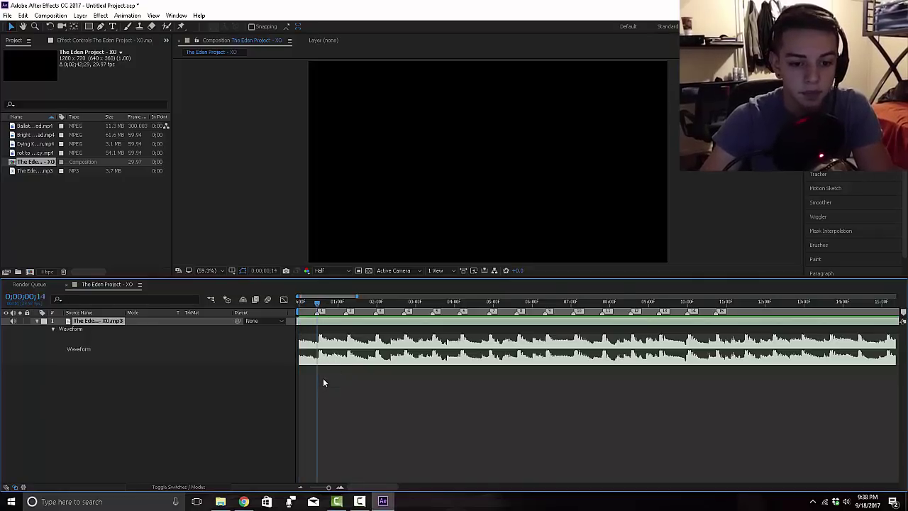
Keyframe Audio Levels at 0 dB on frame 14 and -48 dB at 0:00
key("l")
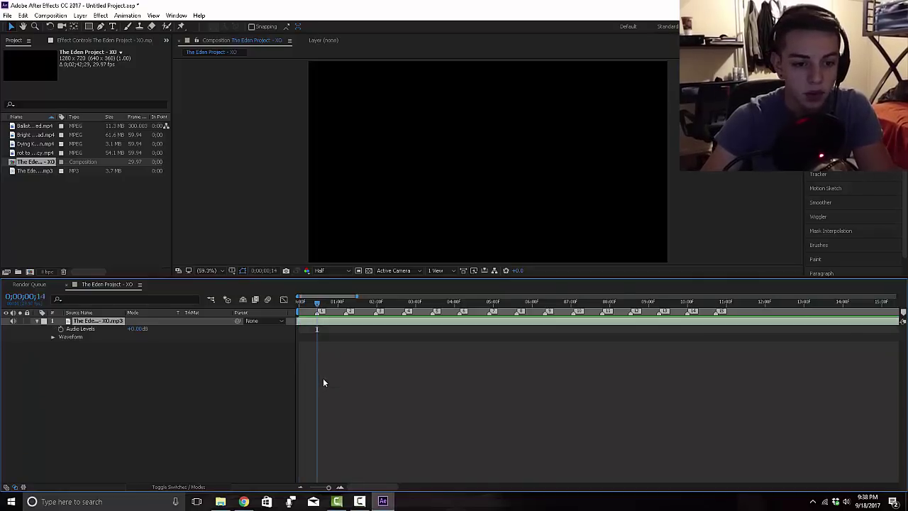
left_click(61, 329)
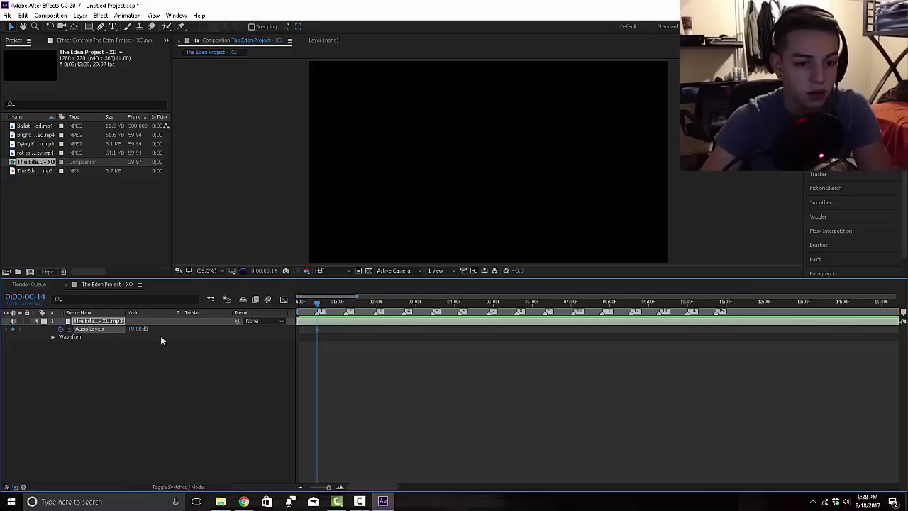
left_click(302, 303)
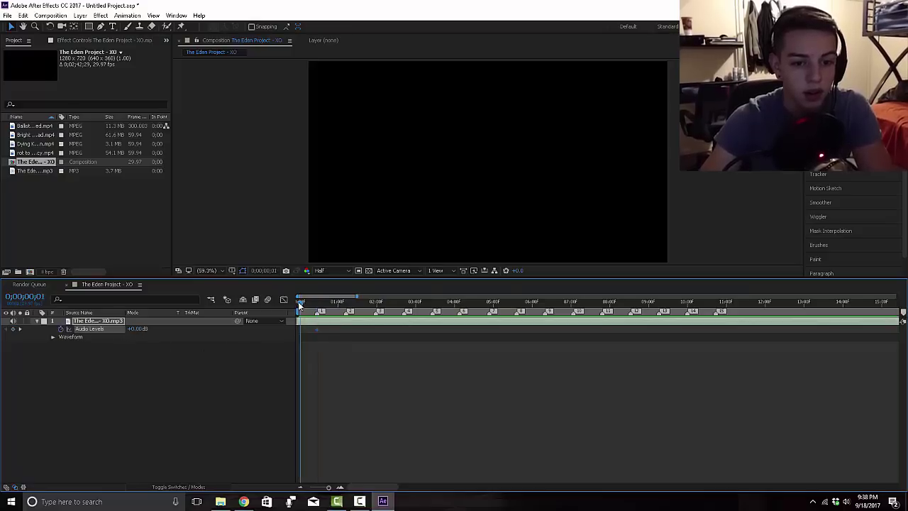
left_click(134, 331)
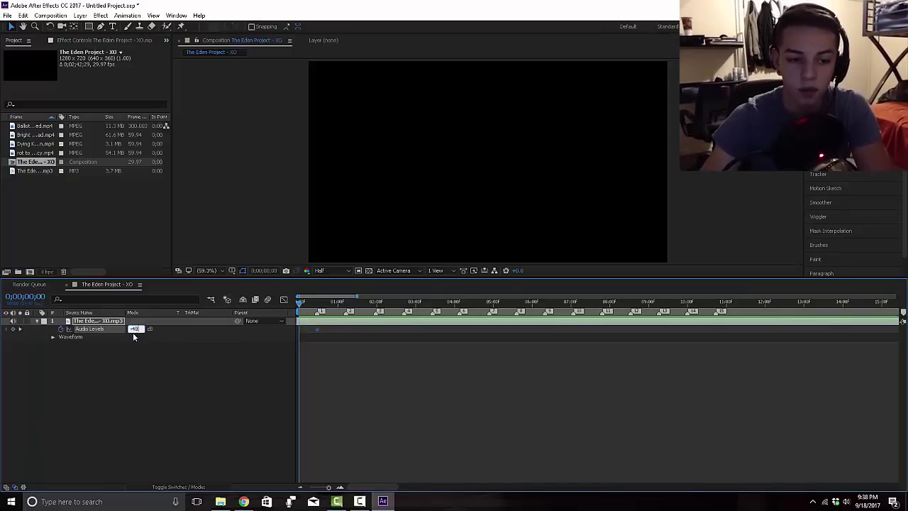
Check the fade frame by frame until it reaches 0 dB at frame 14, then show the waveform again
left_click(310, 304)
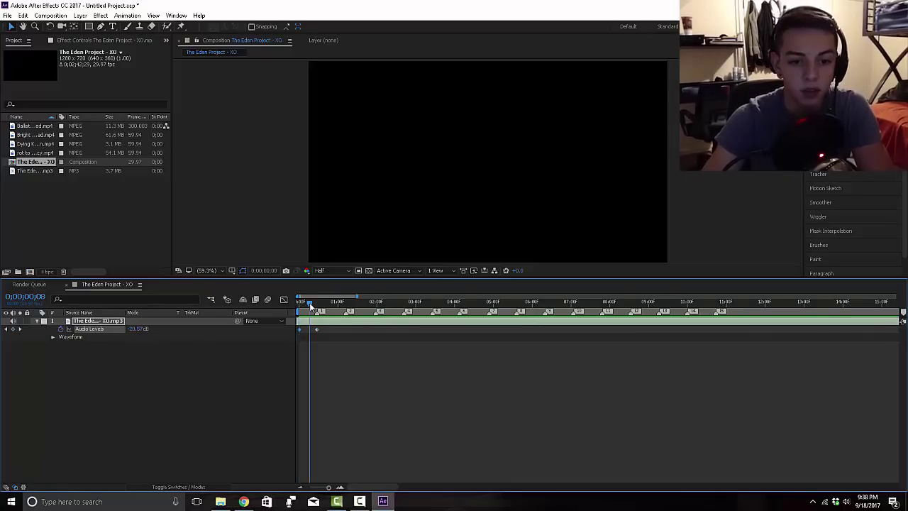
left_click(308, 305)
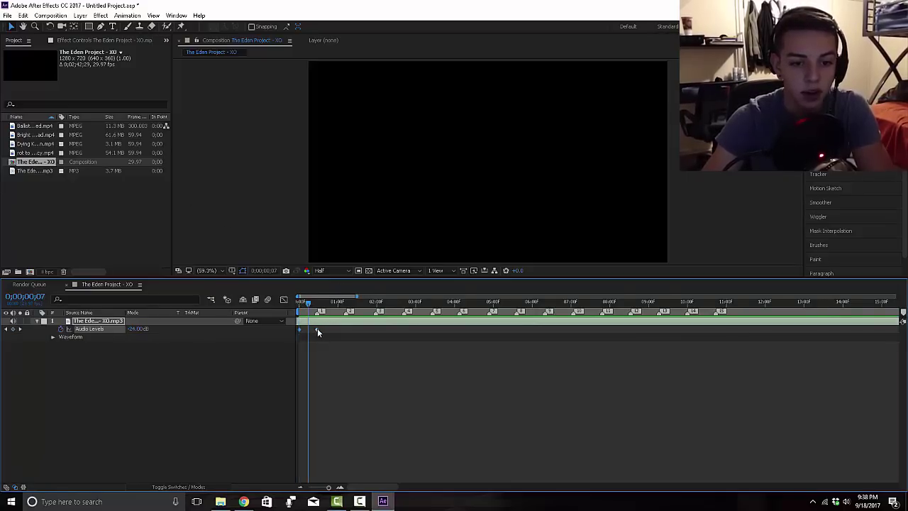
left_click(317, 329)
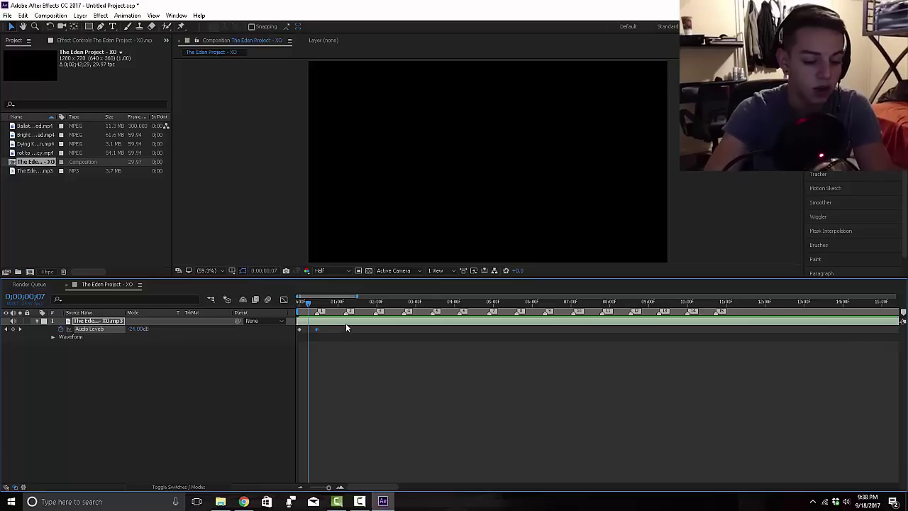
left_click(311, 304)
left_click_drag(312, 306, 299, 312)
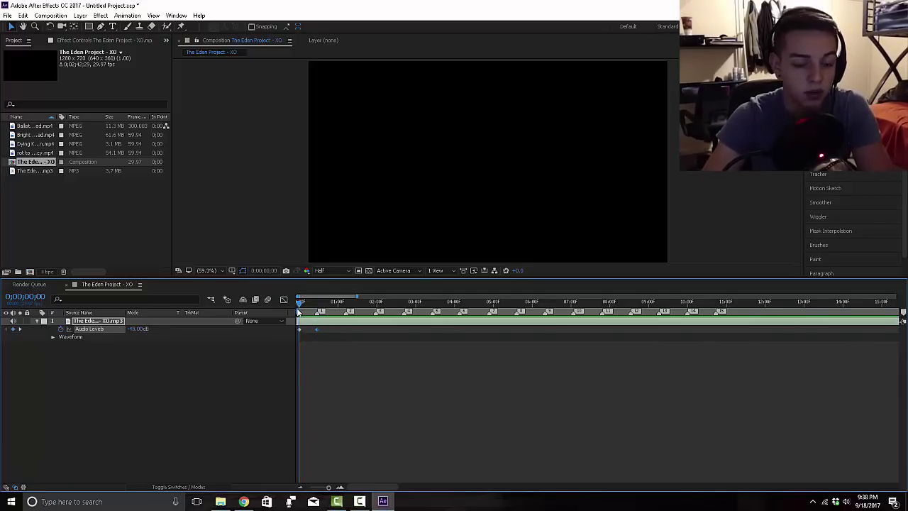
left_click_drag(298, 312, 309, 332)
key("l")
key("l")
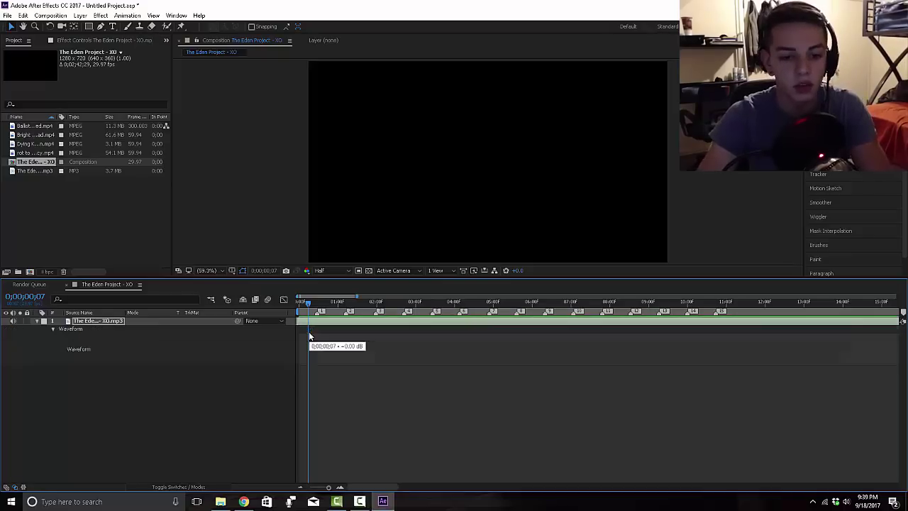
key("Home")
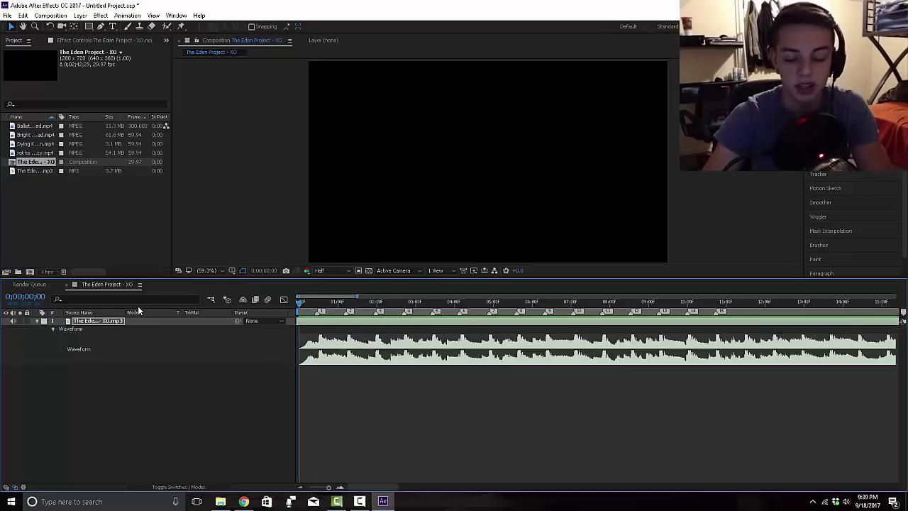